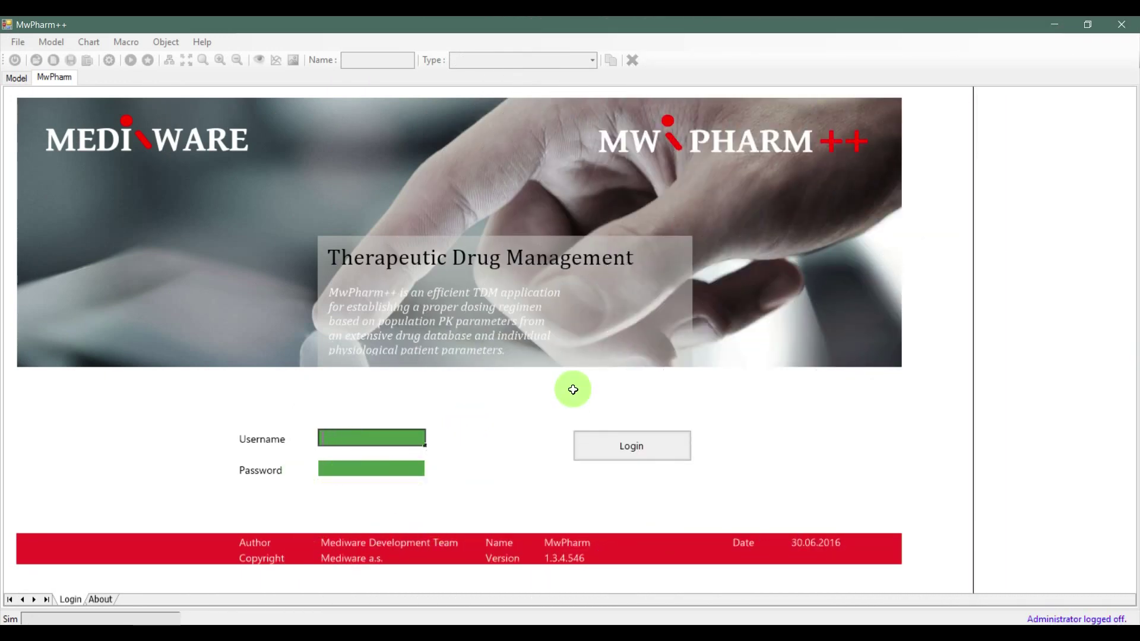
Log in to MwPharm++ with the administrator username and password
type("sup")
key("BackSpace")
key("BackSpace")
type("us")
type("admi")
left_click(365, 469)
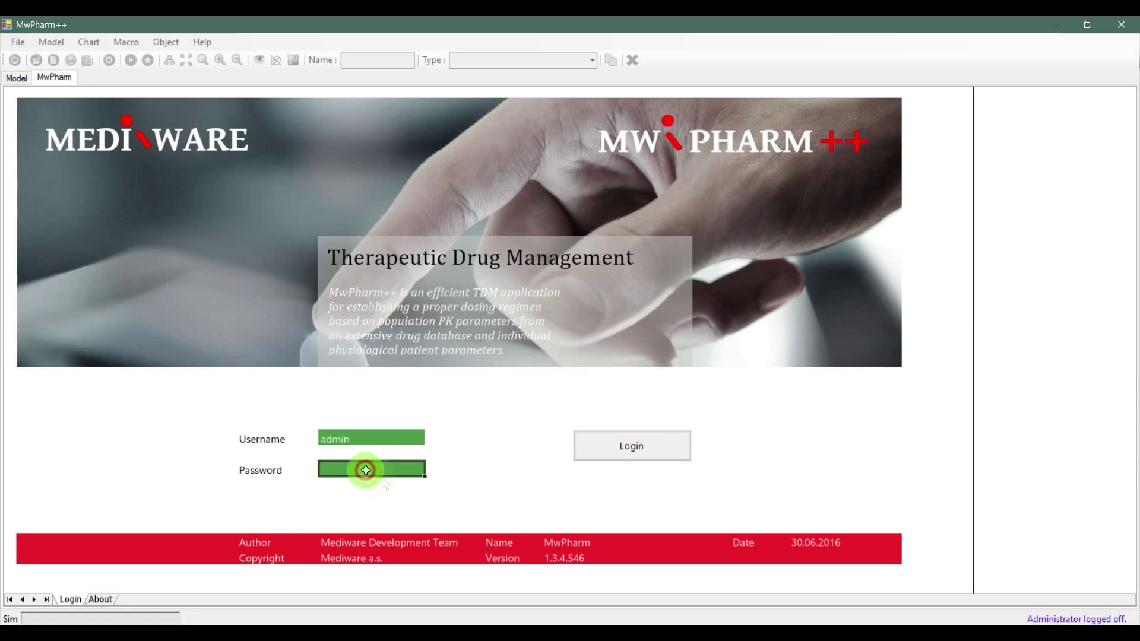
type("**")
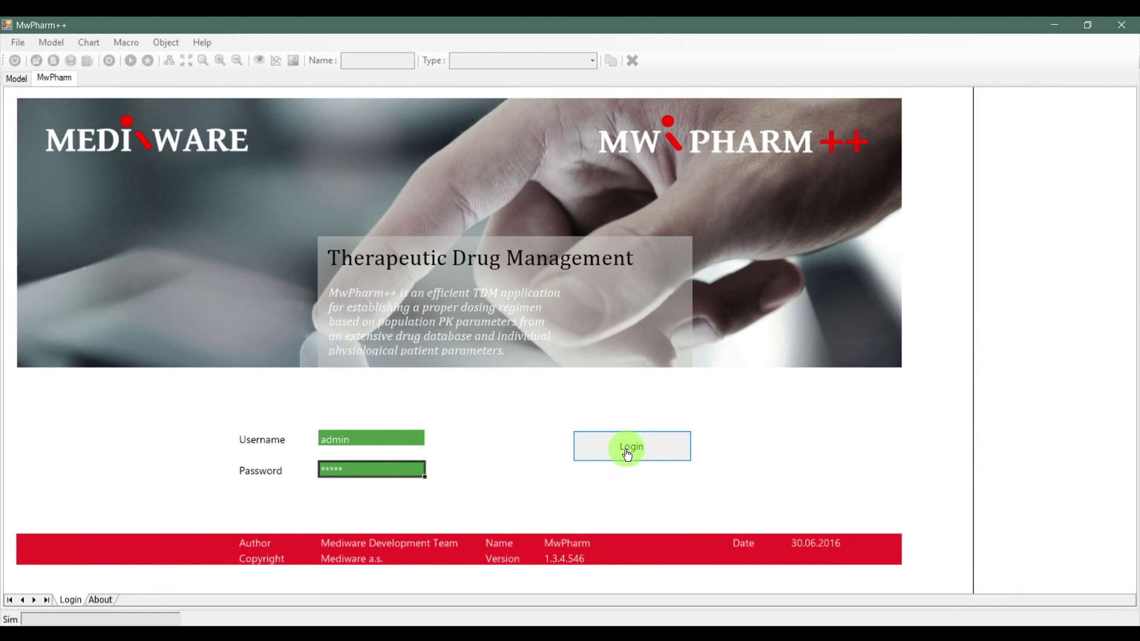
left_click(627, 454)
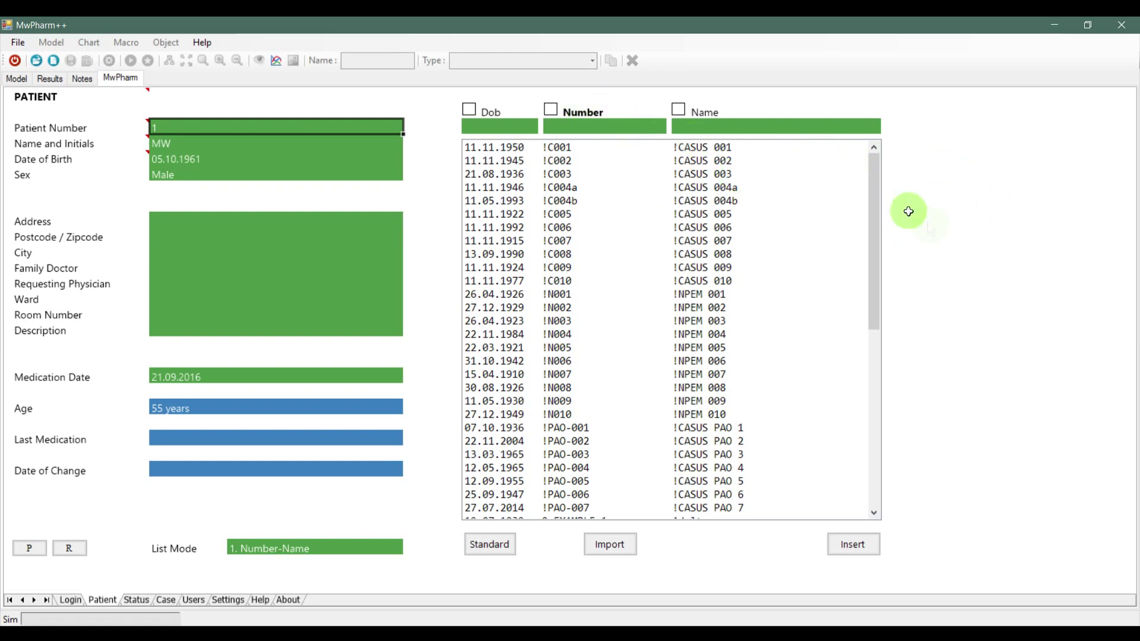
Change the patient number to 2 and attempt to insert the record
left_click_drag(874, 176, 871, 314)
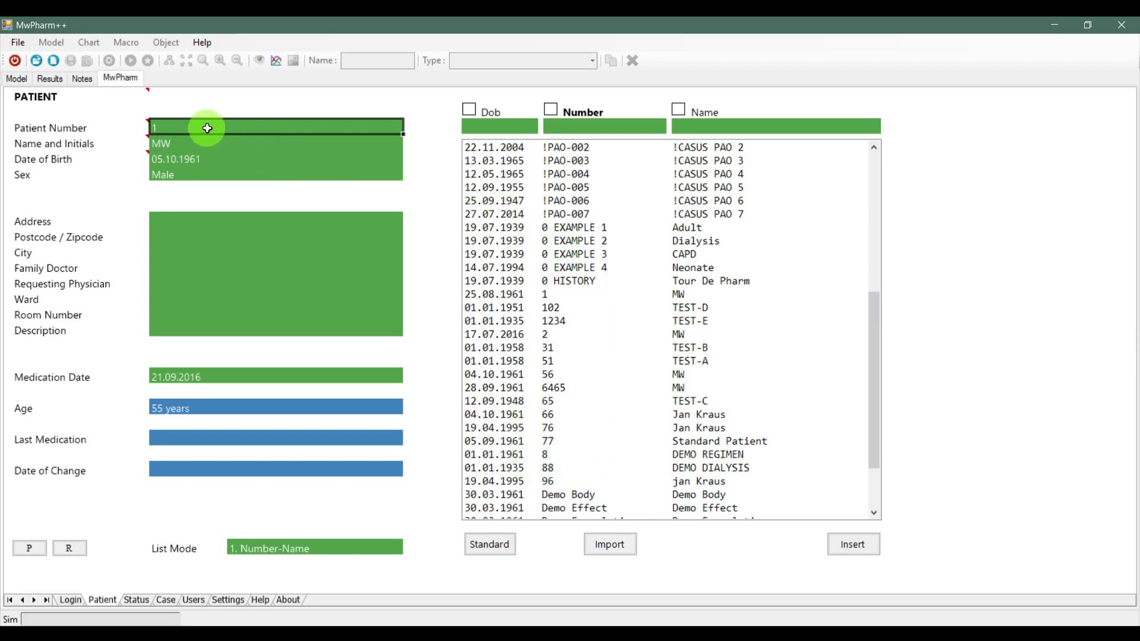
type("234")
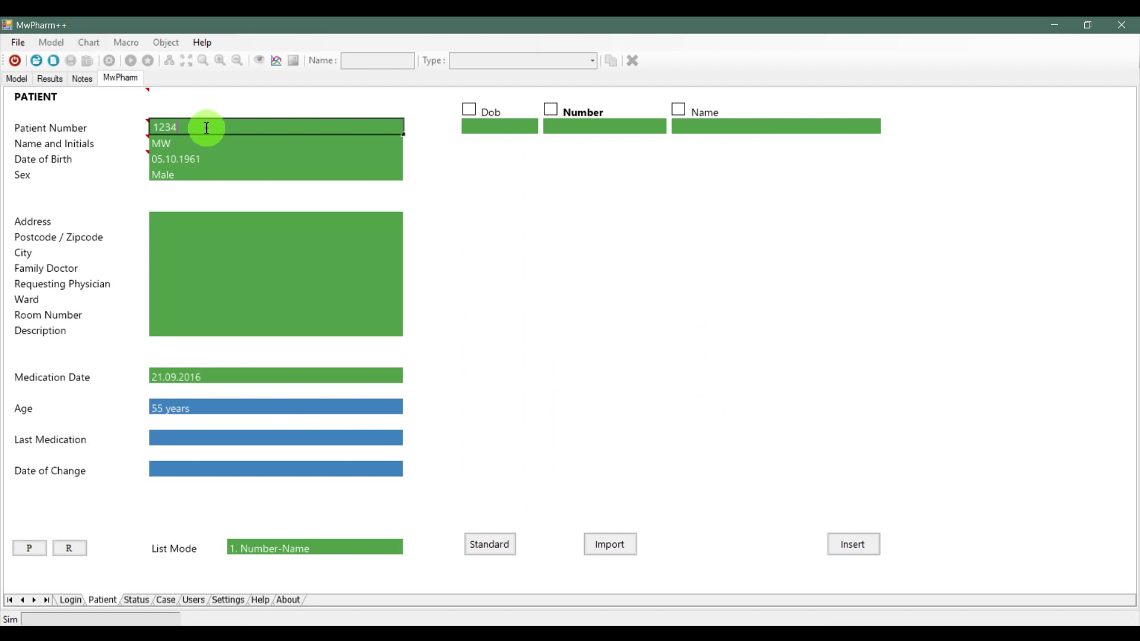
left_click(852, 552)
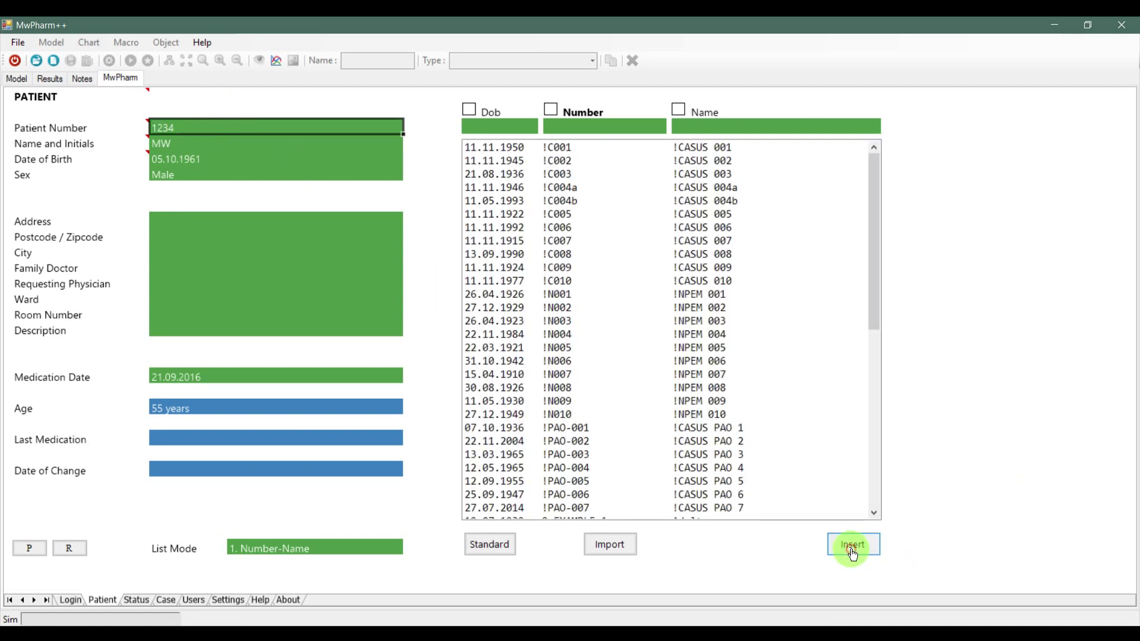
left_click(854, 548)
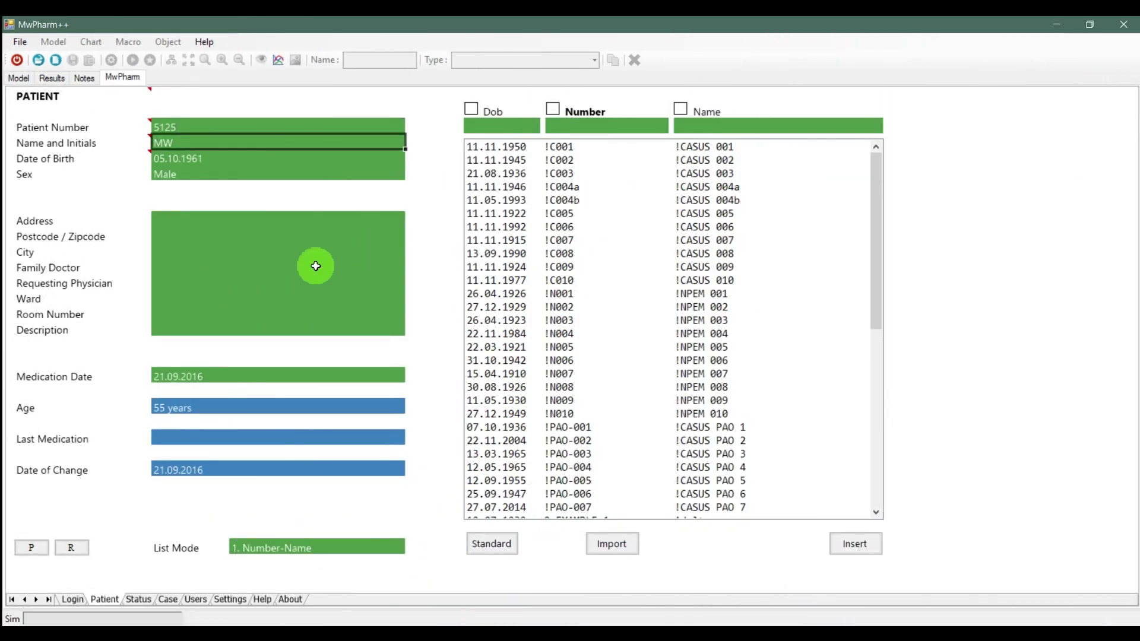
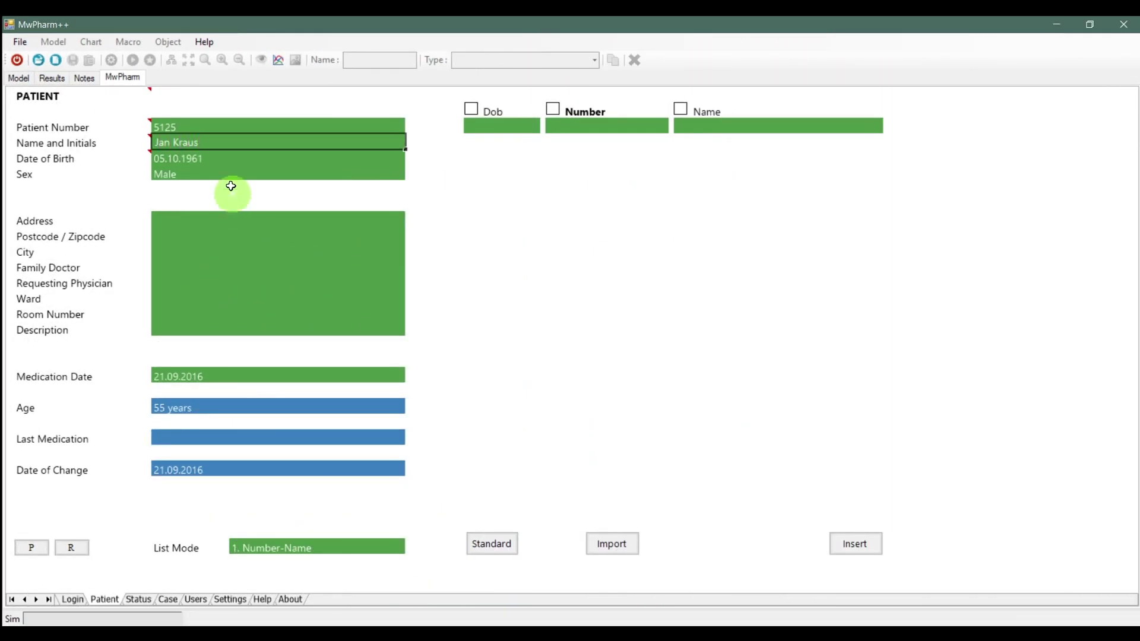
left_click(218, 155)
type("19")
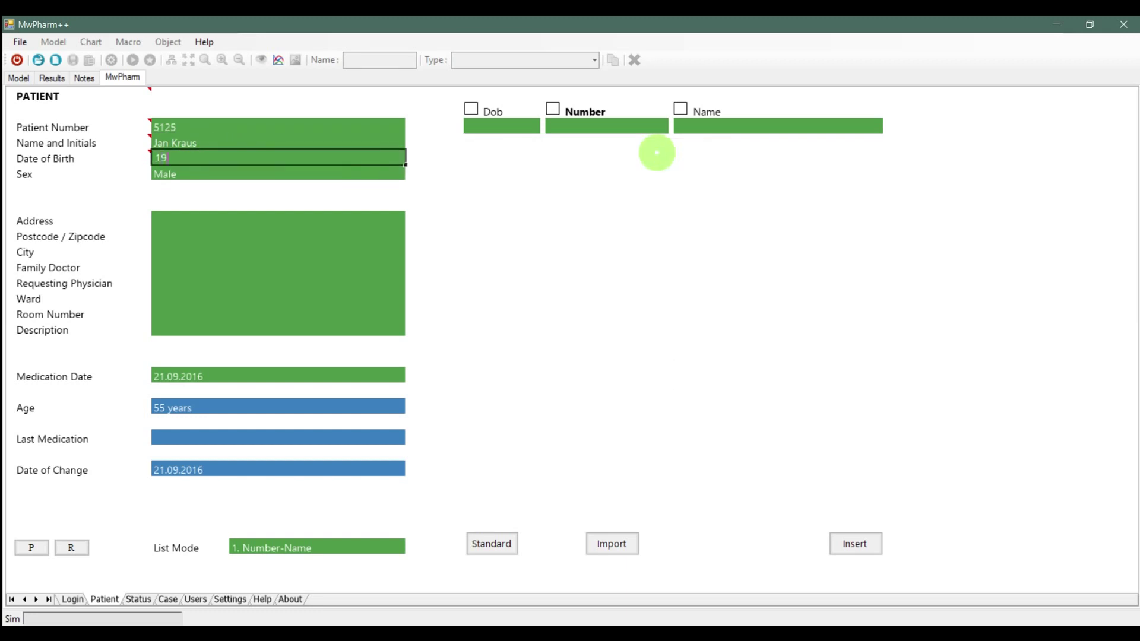
type("041995")
key("Return")
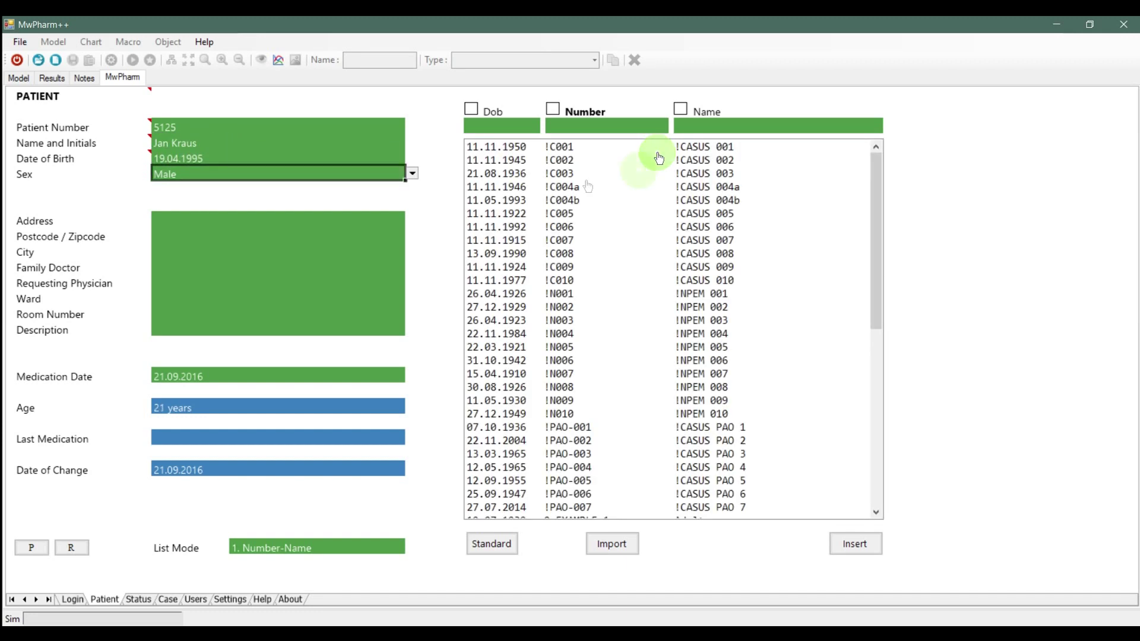
left_click(158, 265)
left_click(175, 254)
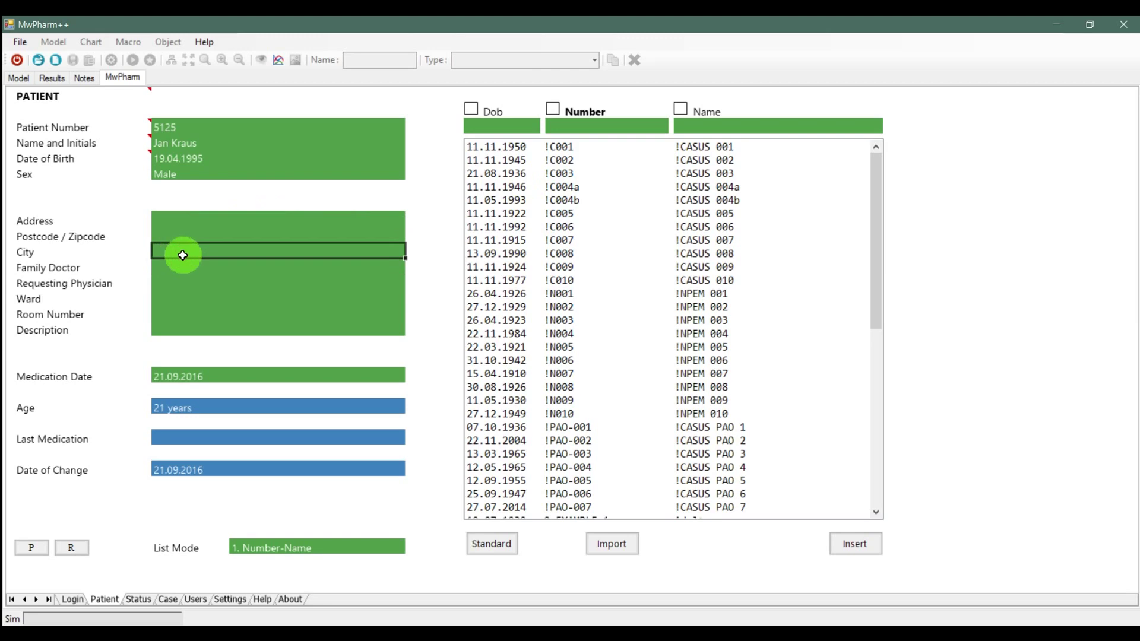
type("Prague")
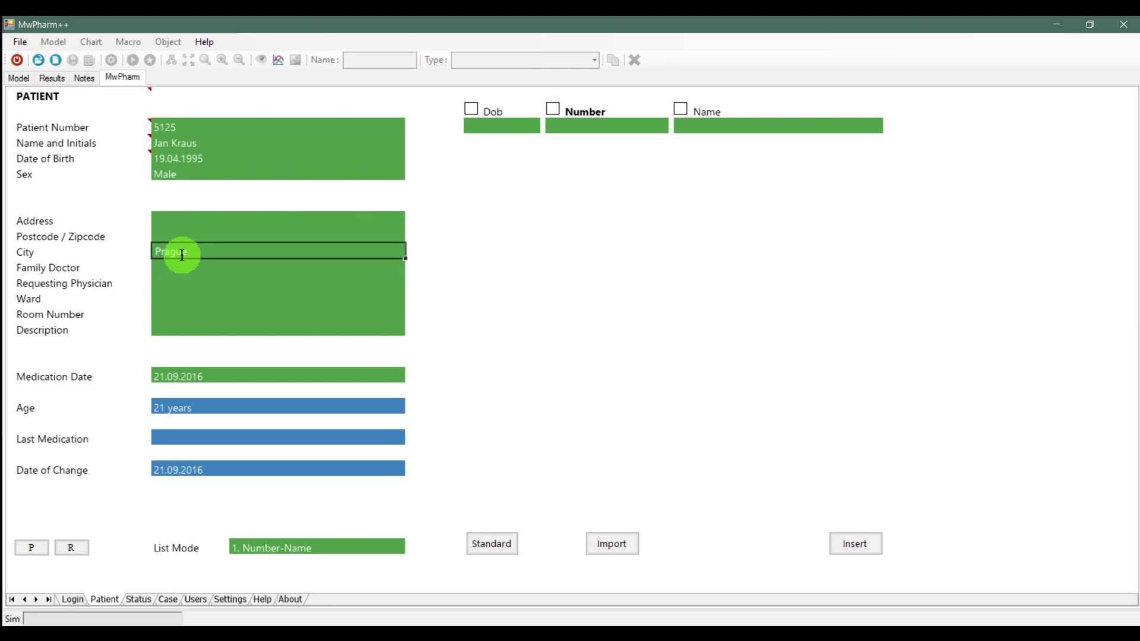
left_click(240, 380)
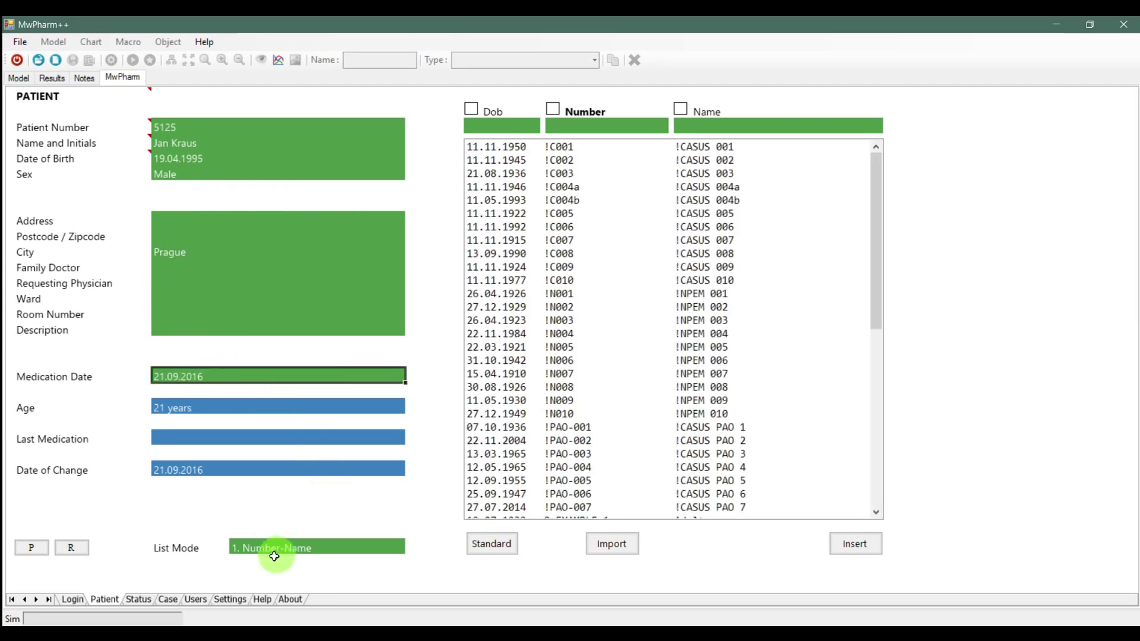
left_click(858, 550)
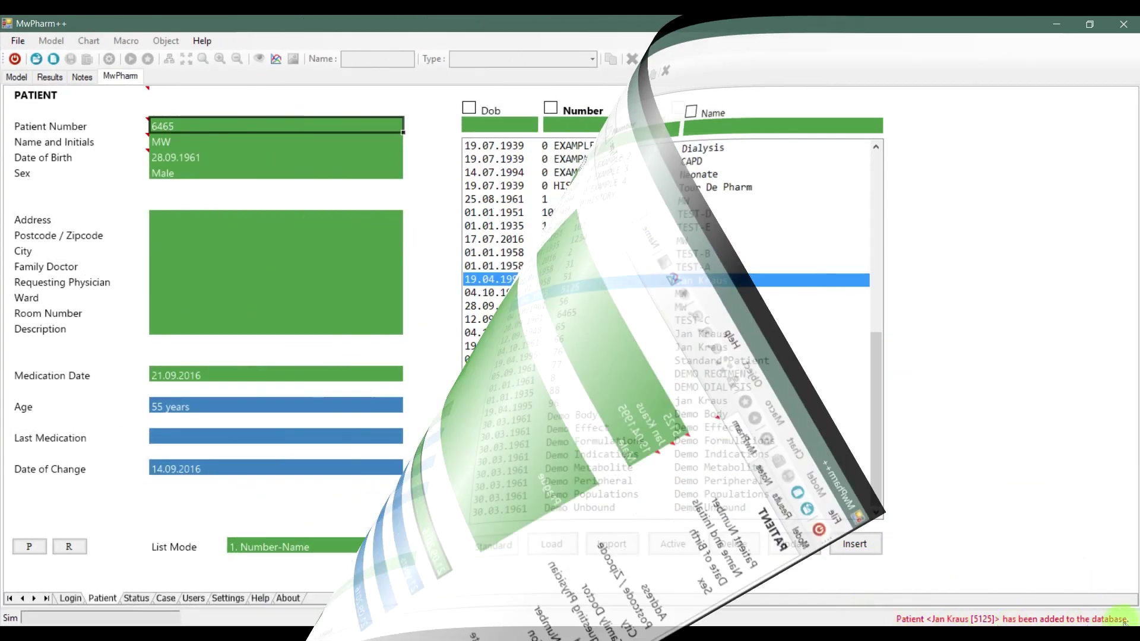
Load a listed patient, reset to the standard patient, set number 56, and insert it
left_click(509, 301)
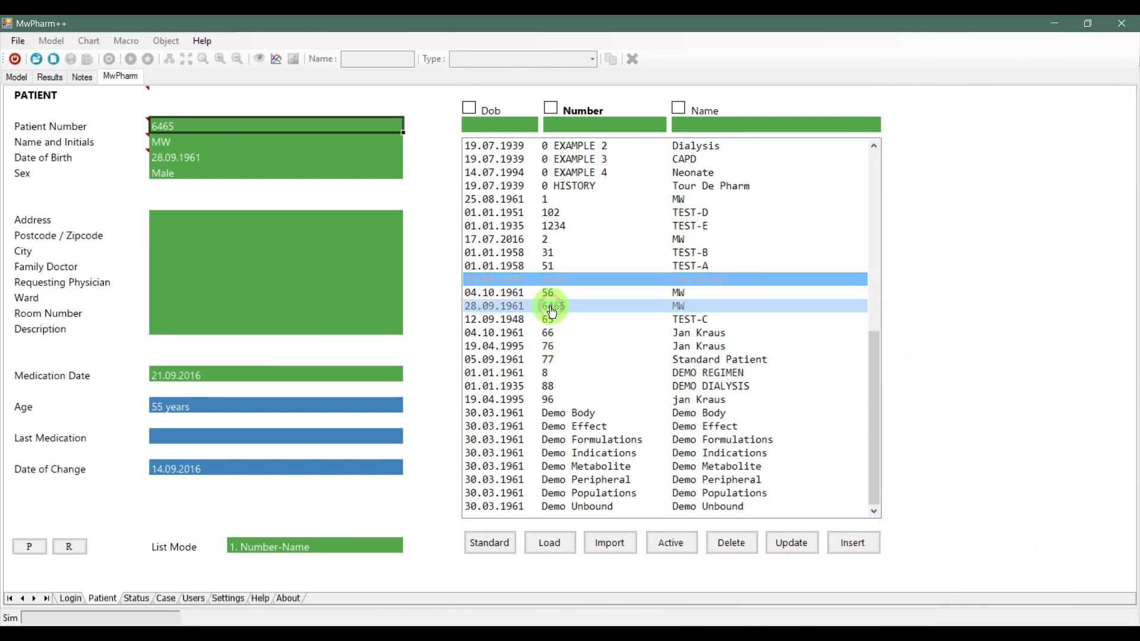
left_click(548, 551)
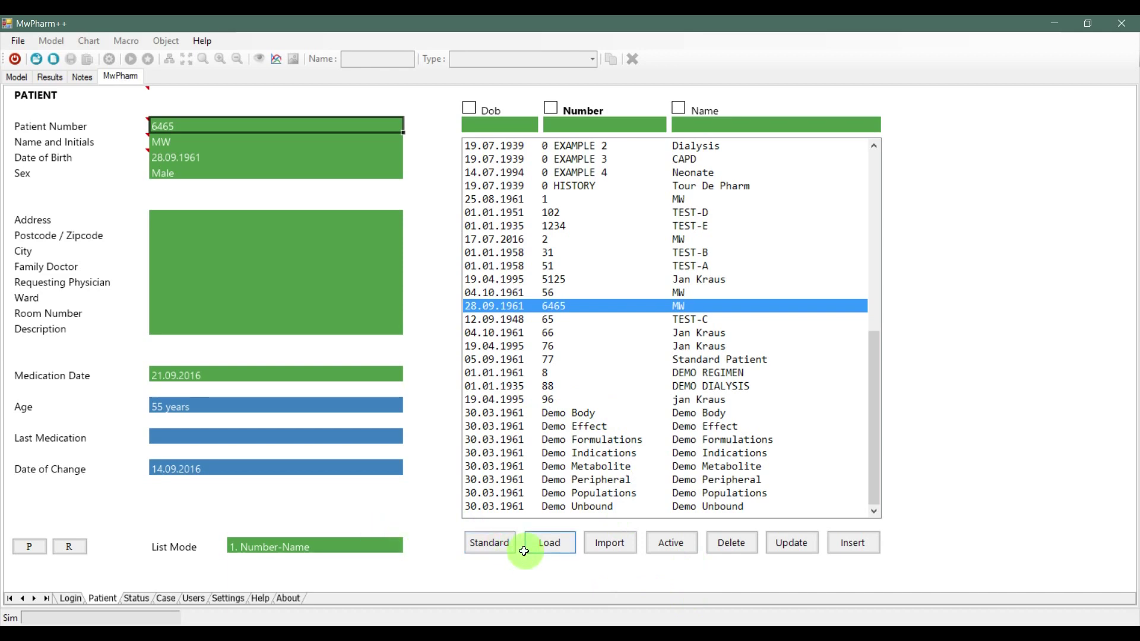
left_click(496, 551)
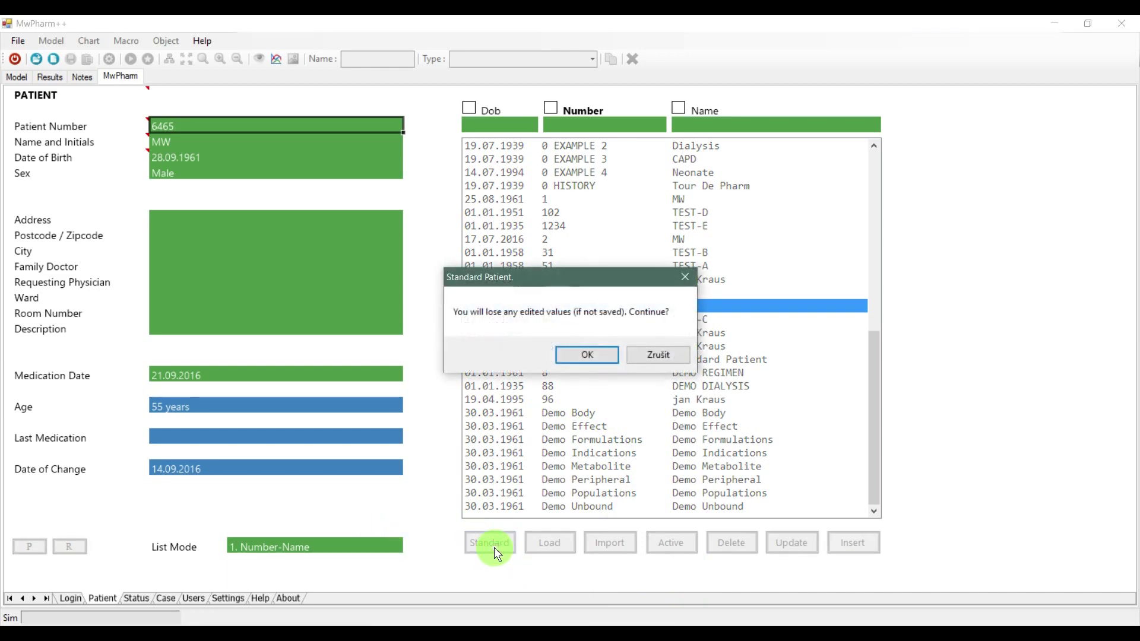
left_click(587, 355)
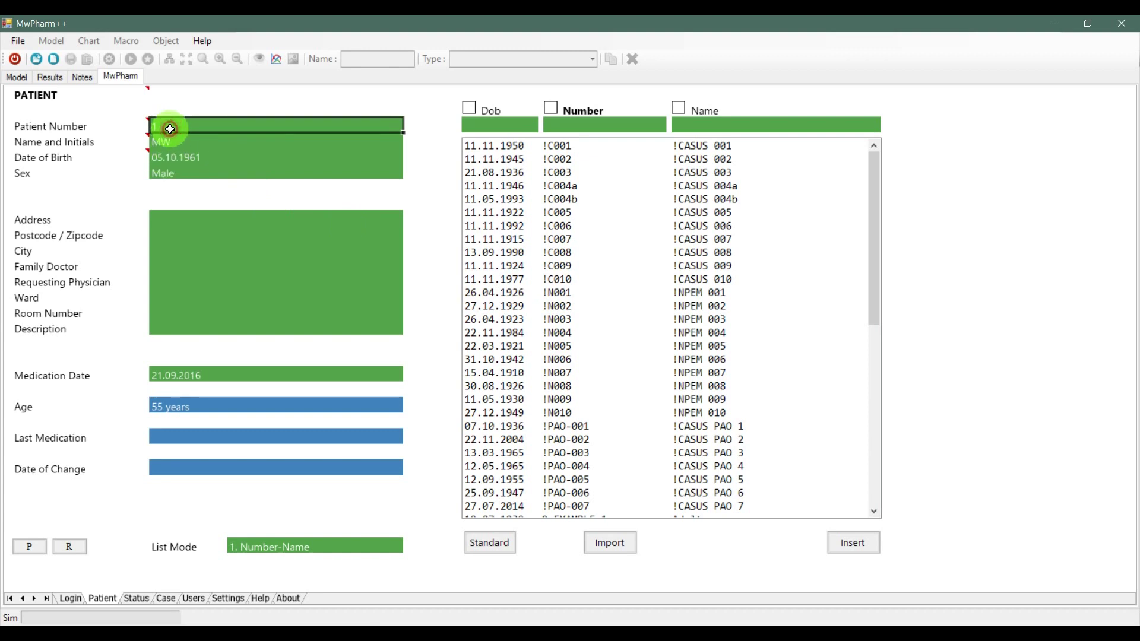
type("565656")
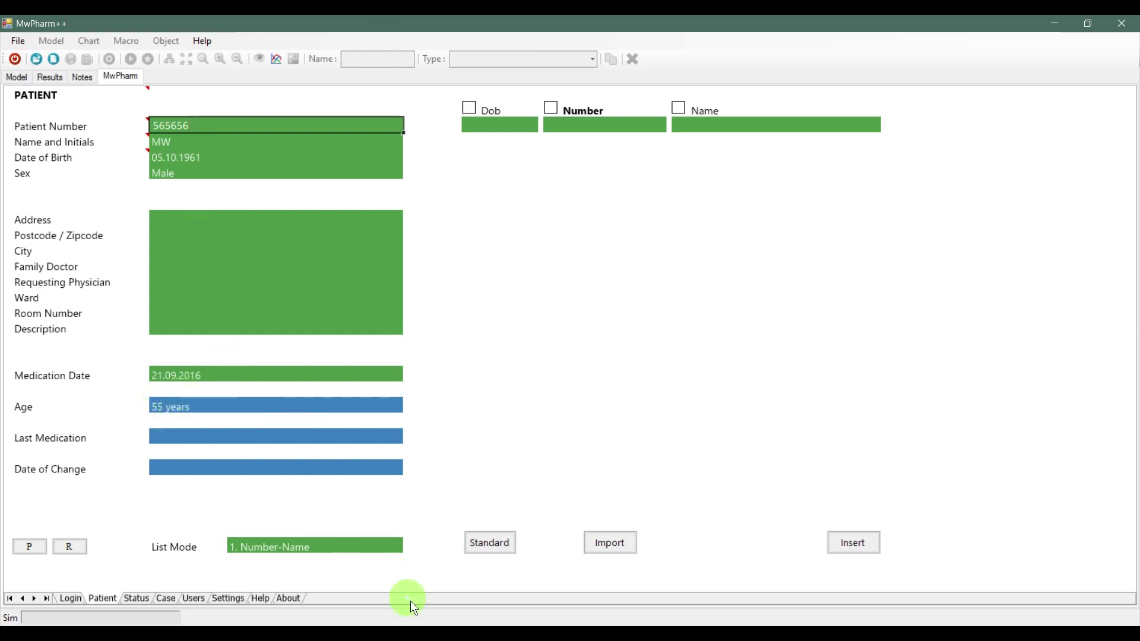
left_click(854, 544)
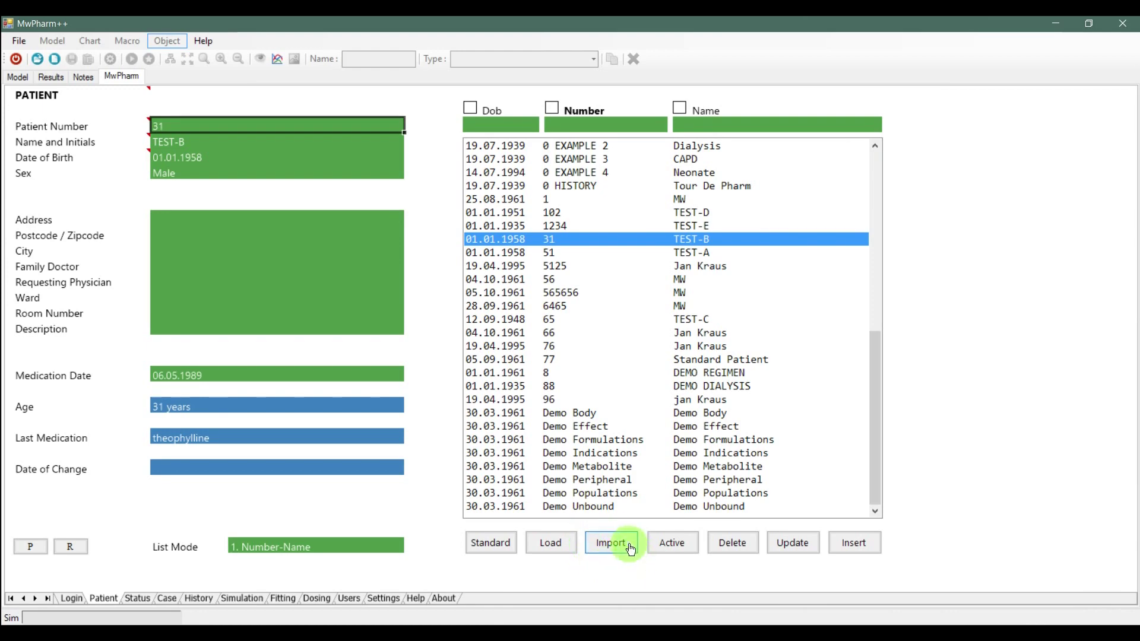
Import the vancomycin neonate case file
left_click(615, 543)
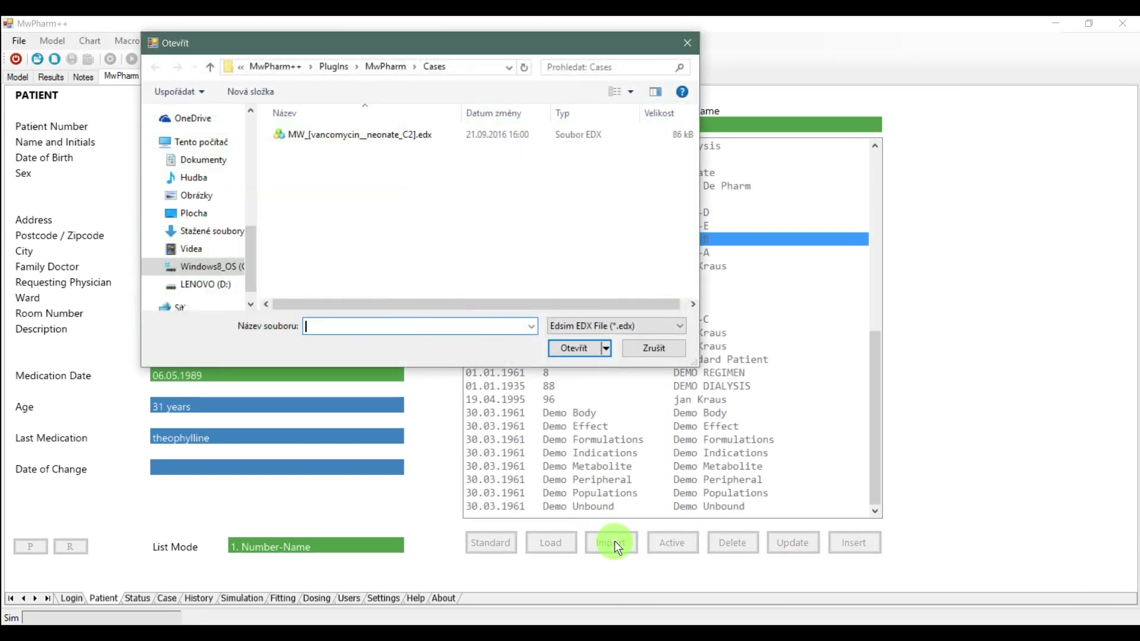
left_click(385, 136)
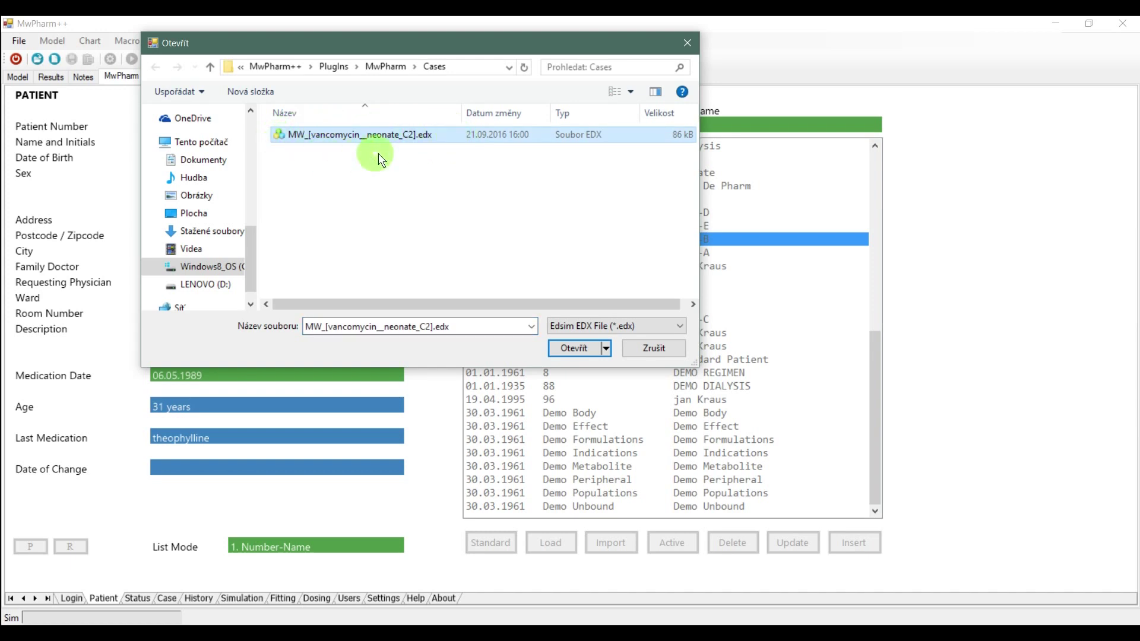
left_click(580, 348)
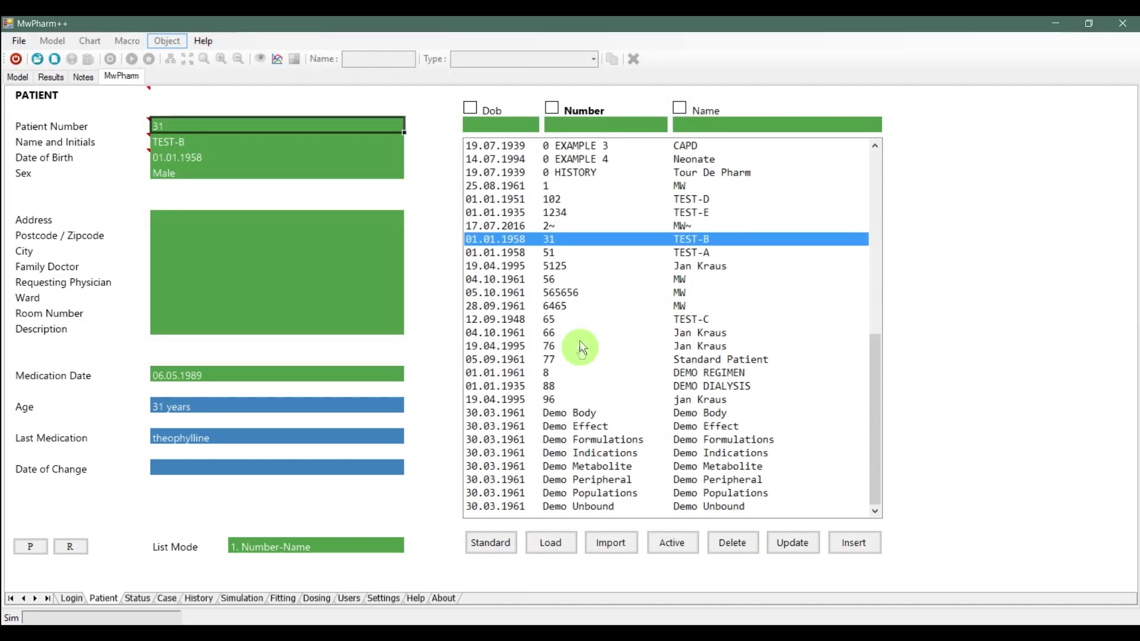
Delete the MW~ patient record numbered 2~ and make the selected patient active
left_click(541, 227)
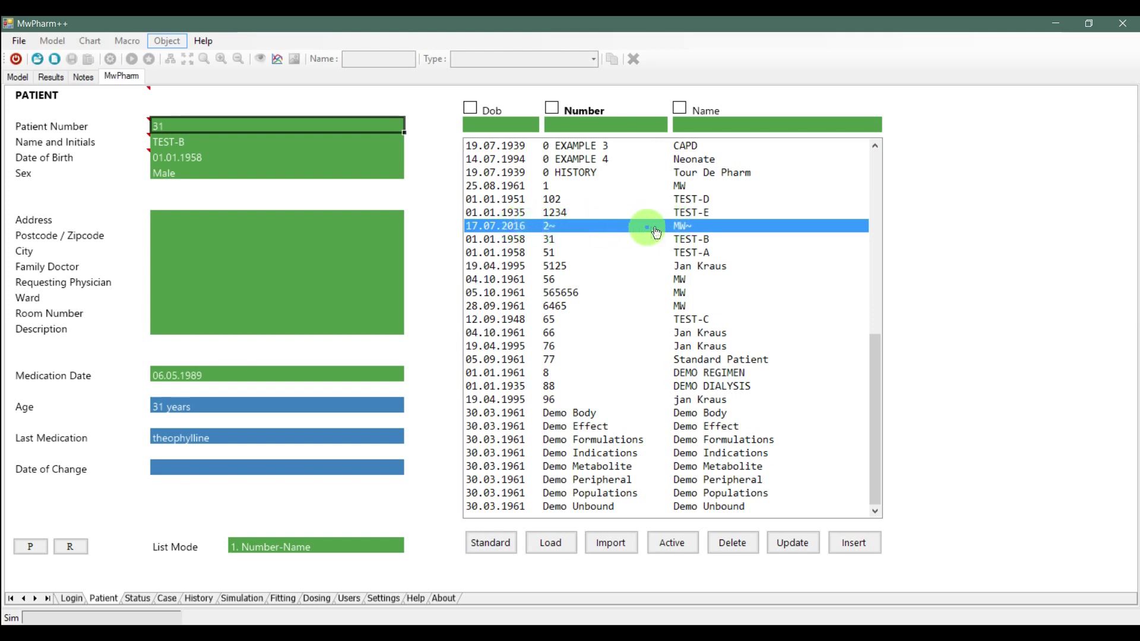
left_click(745, 544)
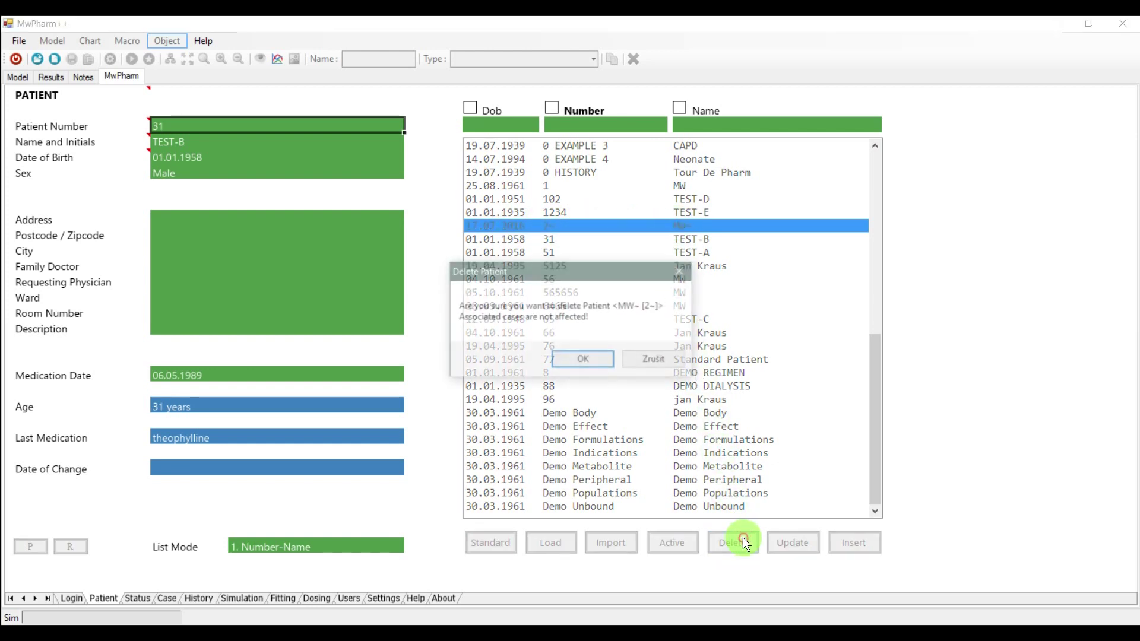
left_click(586, 359)
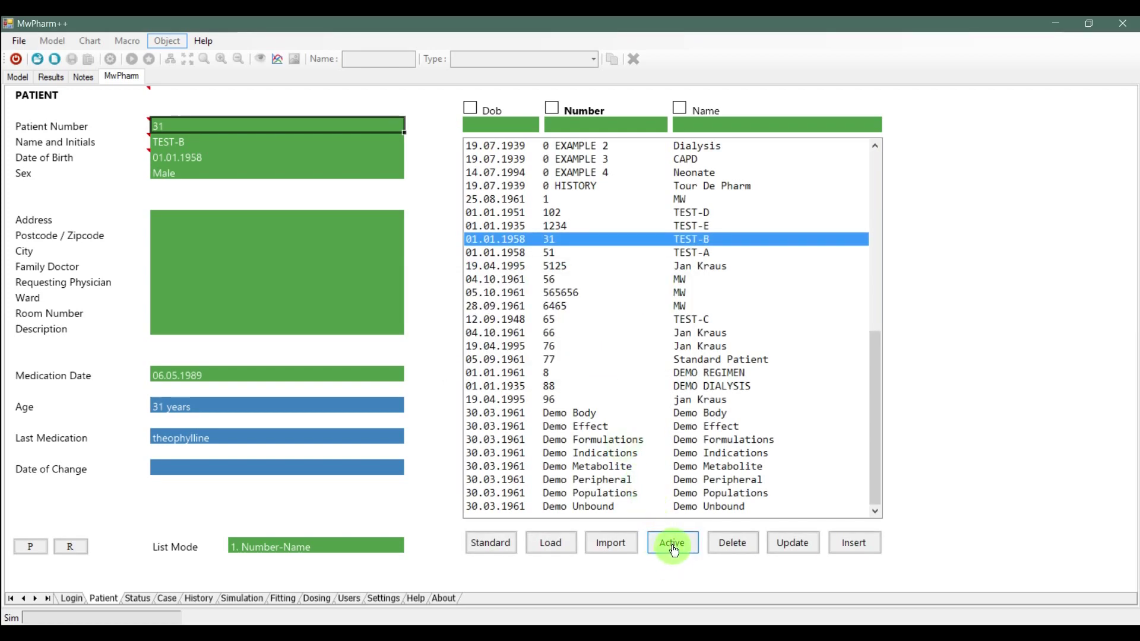
left_click(626, 412)
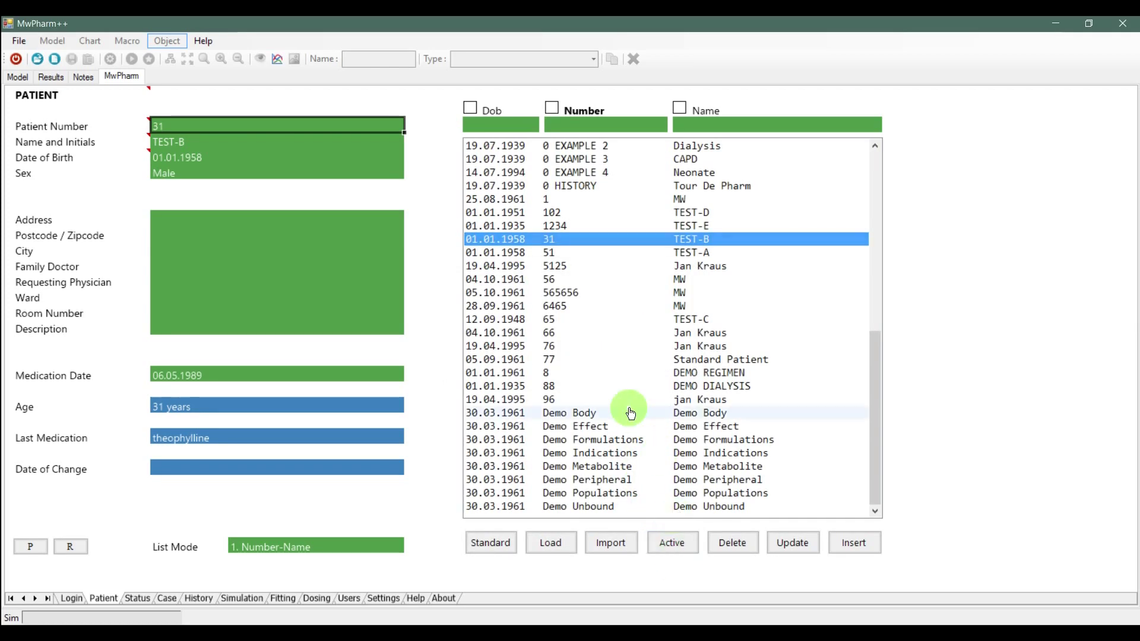
left_click(679, 547)
Set weight 105 kg and height 193 cm, keeping sex Male and race Caucasian
left_click(137, 598)
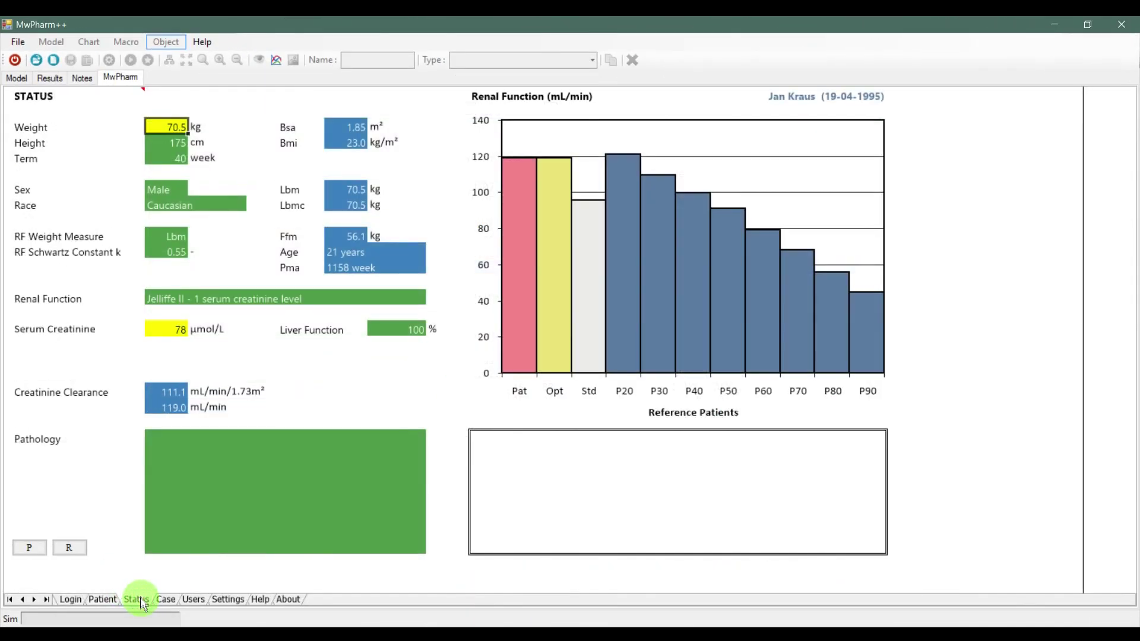
left_click(166, 124)
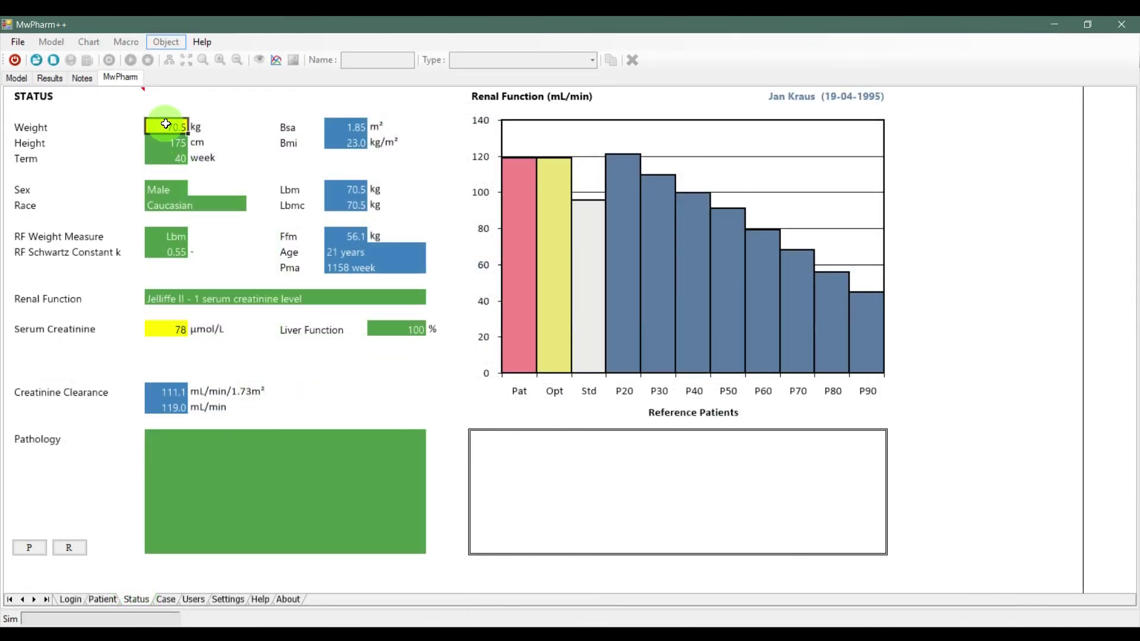
type("105")
key("Return")
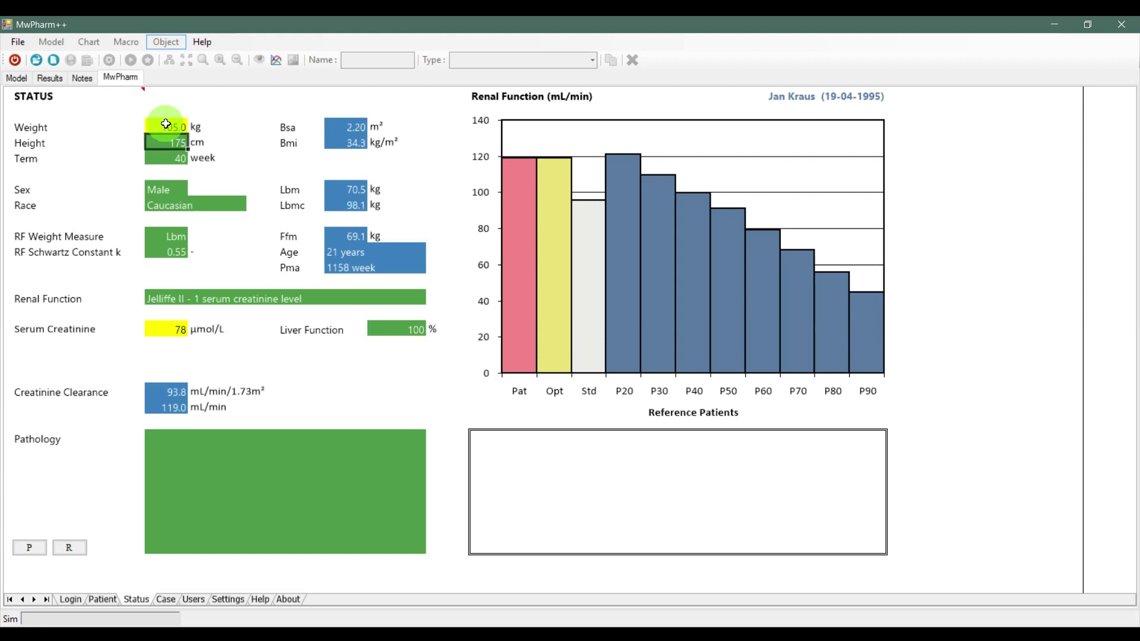
type("193")
key("Return")
key("Return")
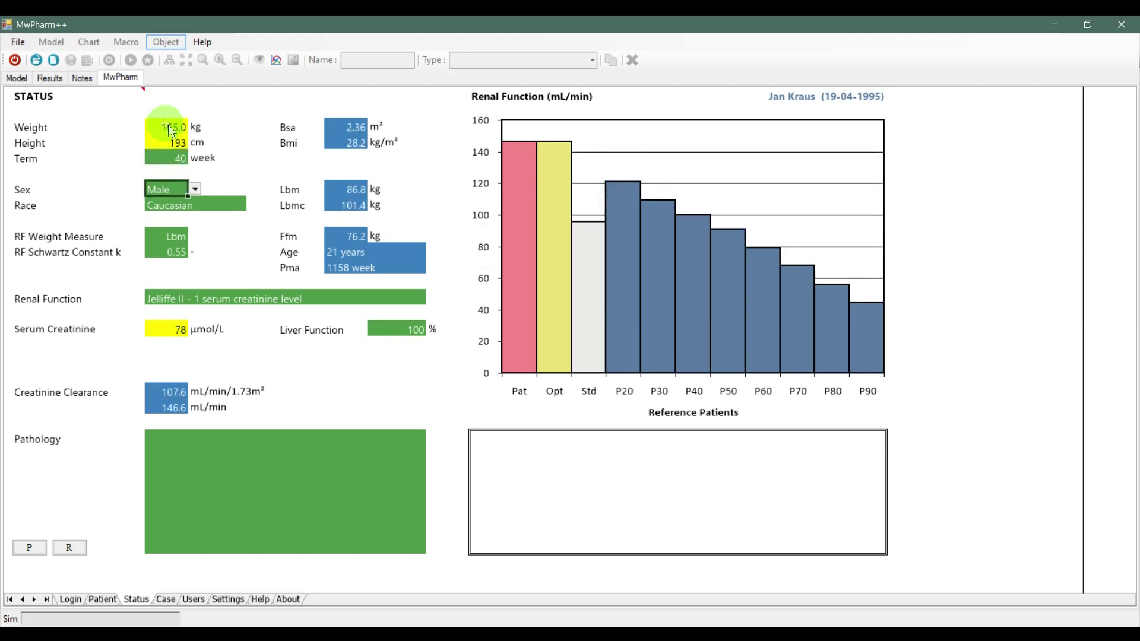
left_click(195, 188)
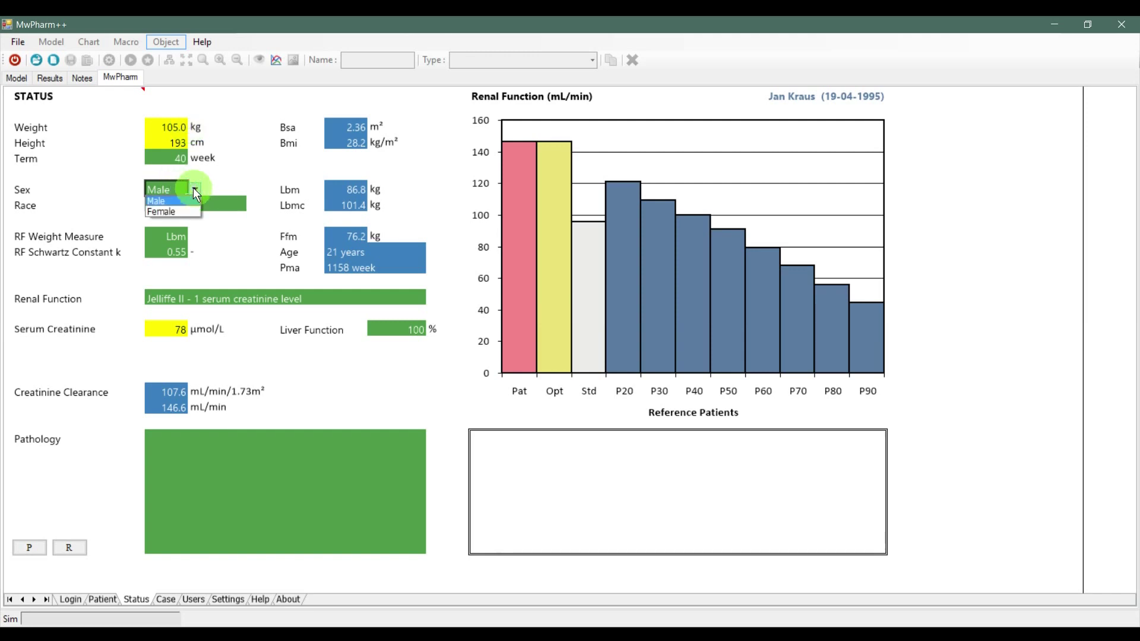
key("Return")
key("Return")
left_click(254, 204)
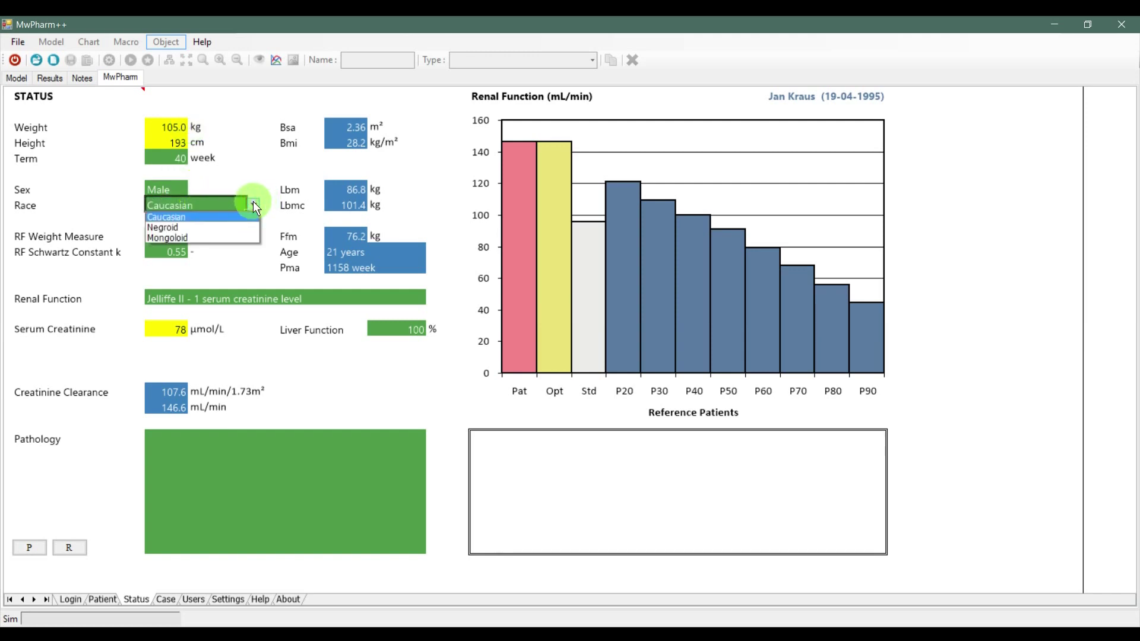
left_click(253, 203)
Enter serum creatinine 94, liver function 95 and pathology note 'Here you write your pathology'
left_click(155, 341)
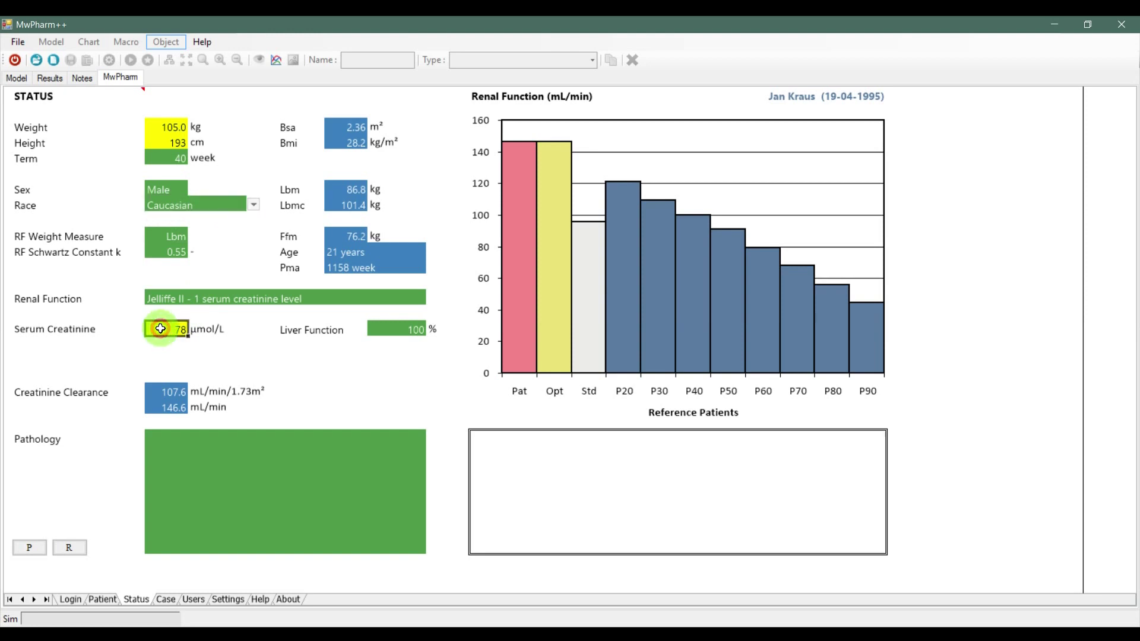
type("94")
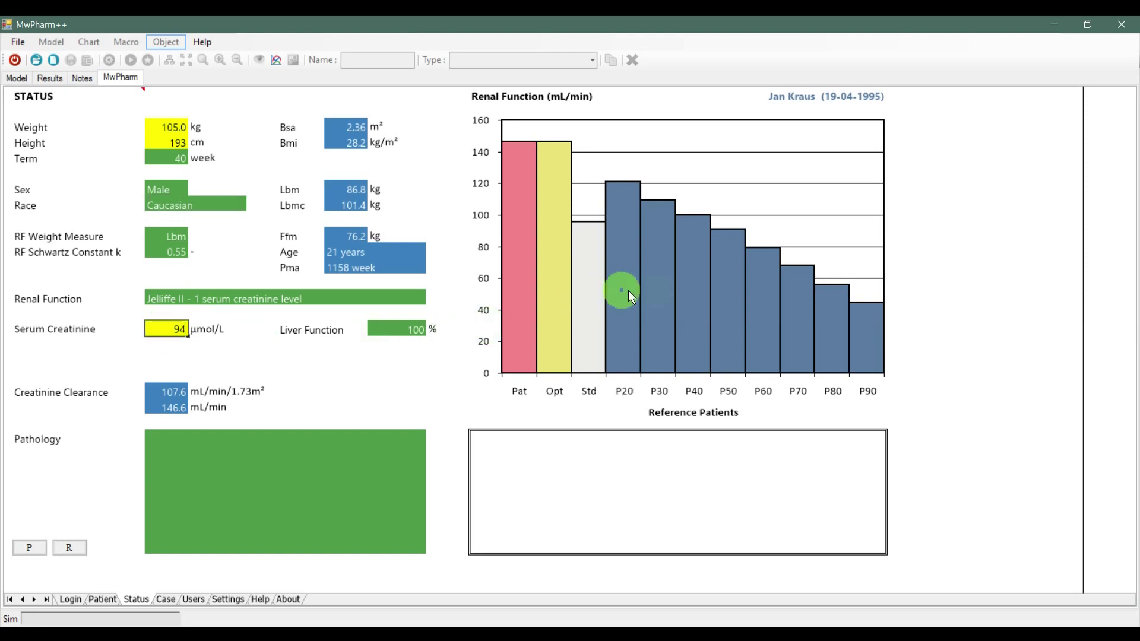
left_click(392, 330)
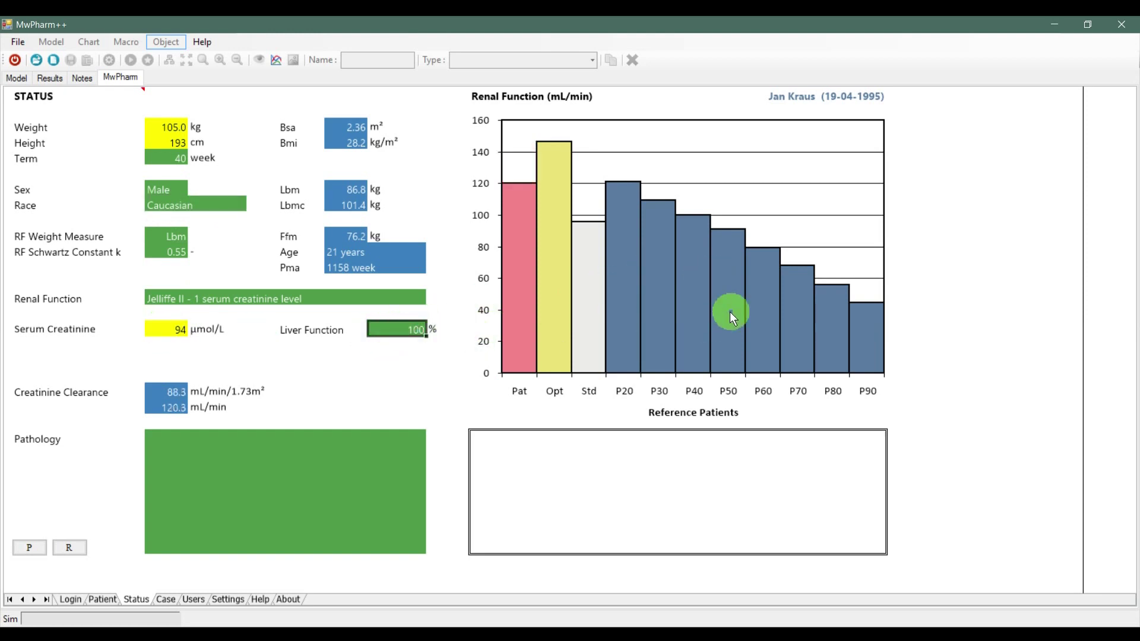
type("95")
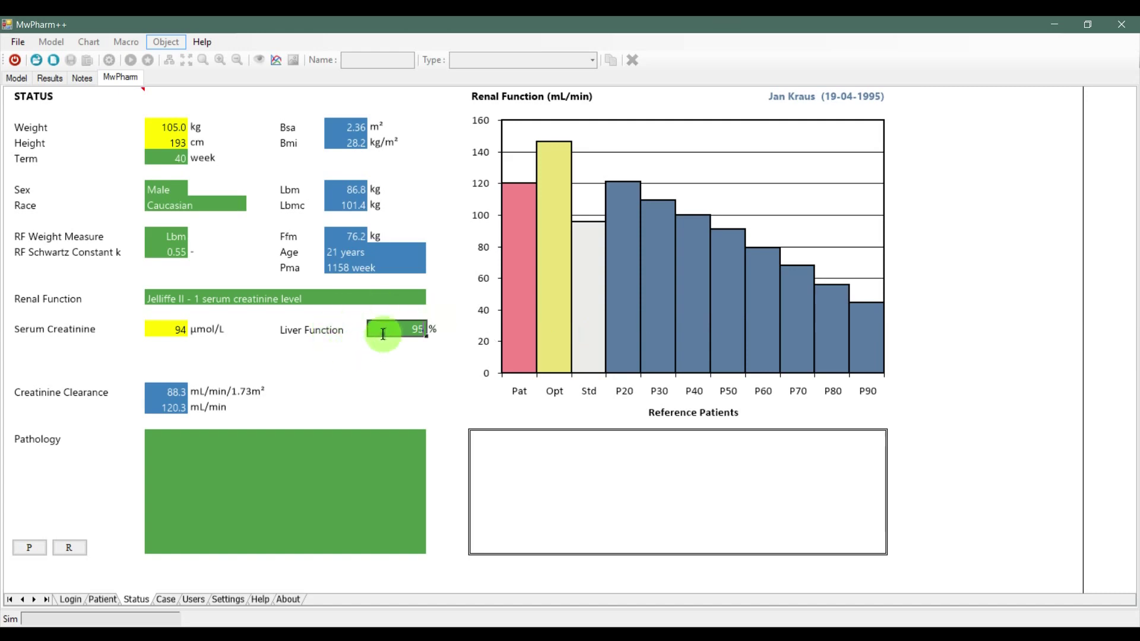
left_click(259, 458)
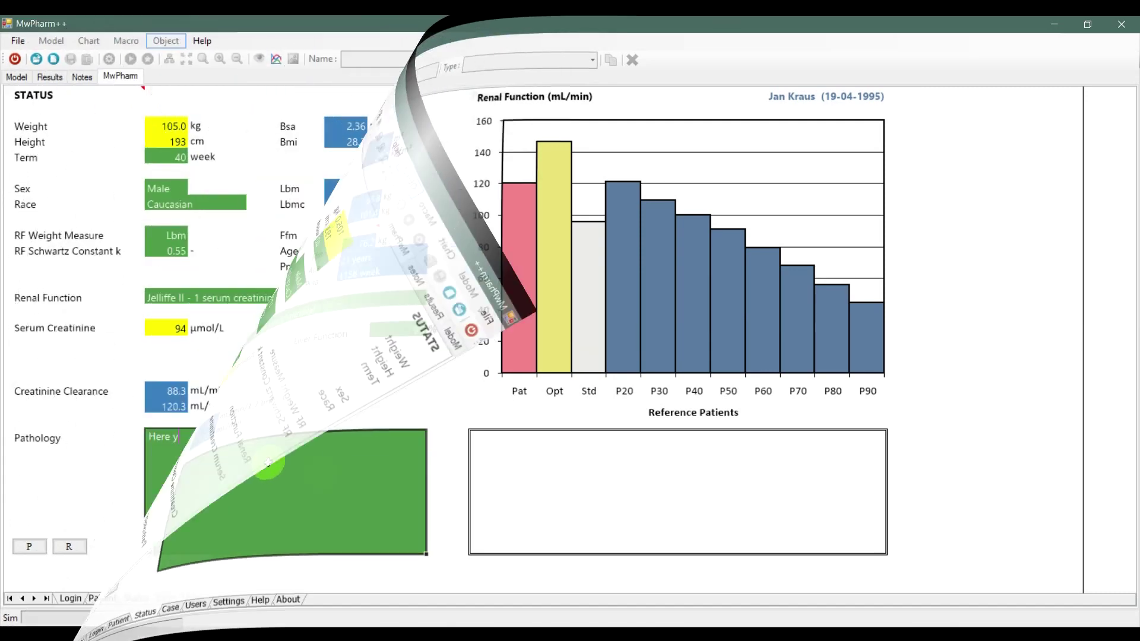
type("Here you")
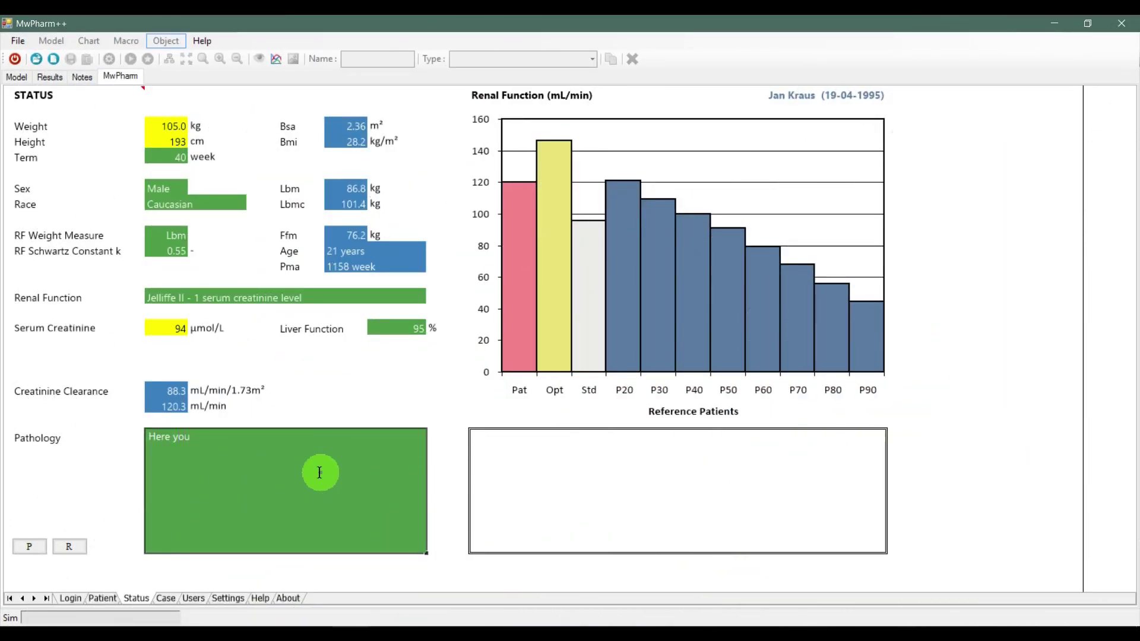
type("write your pathology")
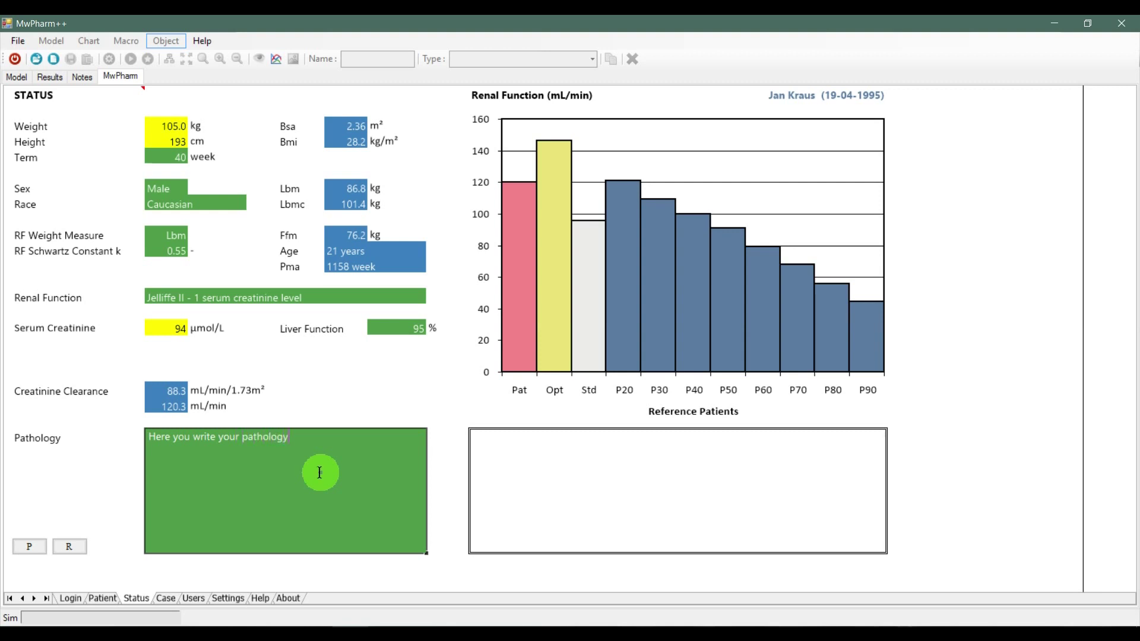
left_click(33, 550)
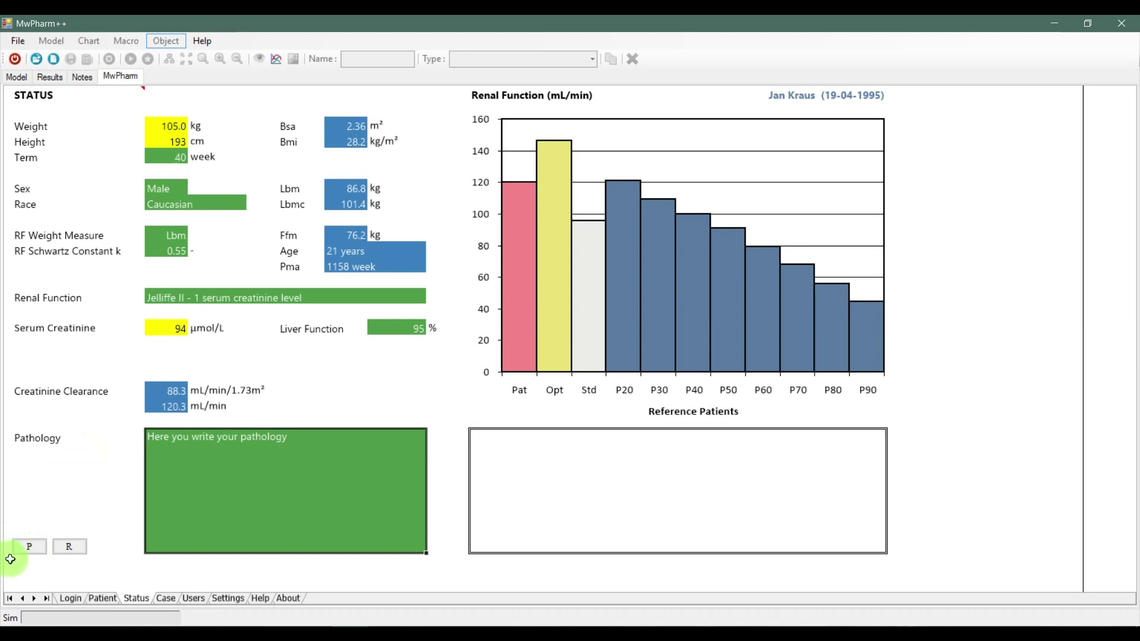
Generate and close the status PDF report, then update the patient record in the database
left_click(24, 548)
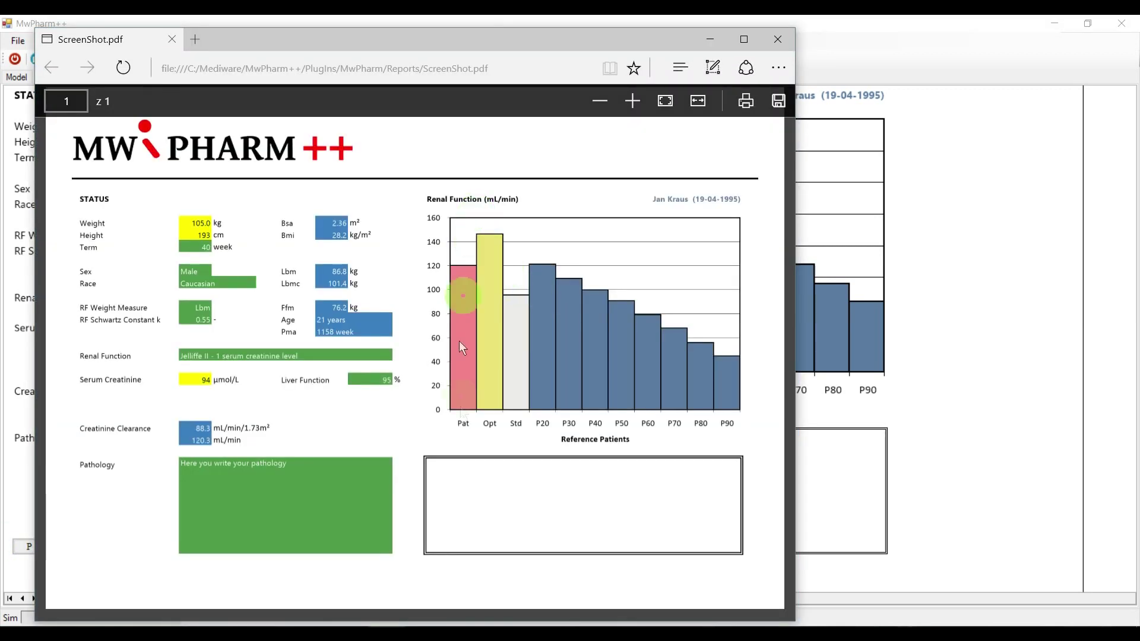
left_click(778, 39)
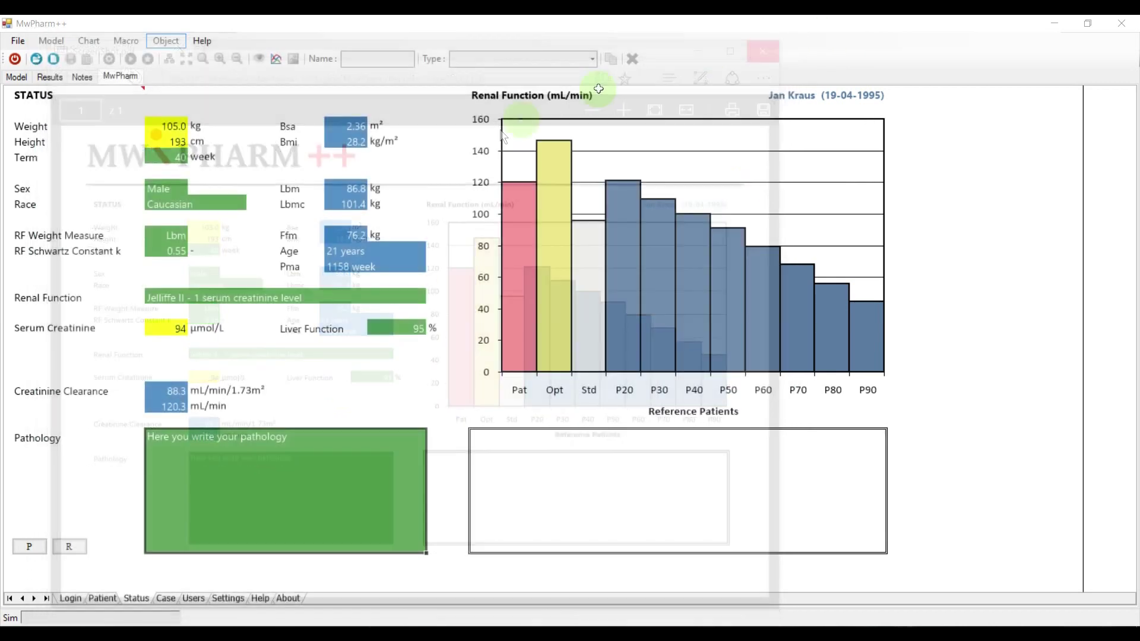
left_click(100, 599)
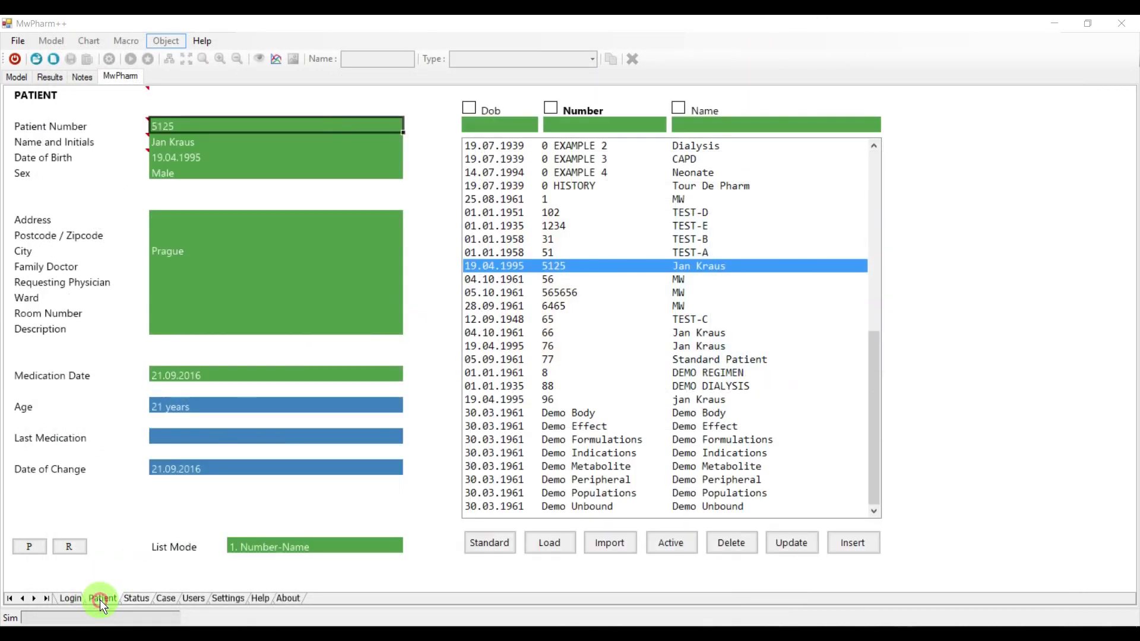
left_click(795, 551)
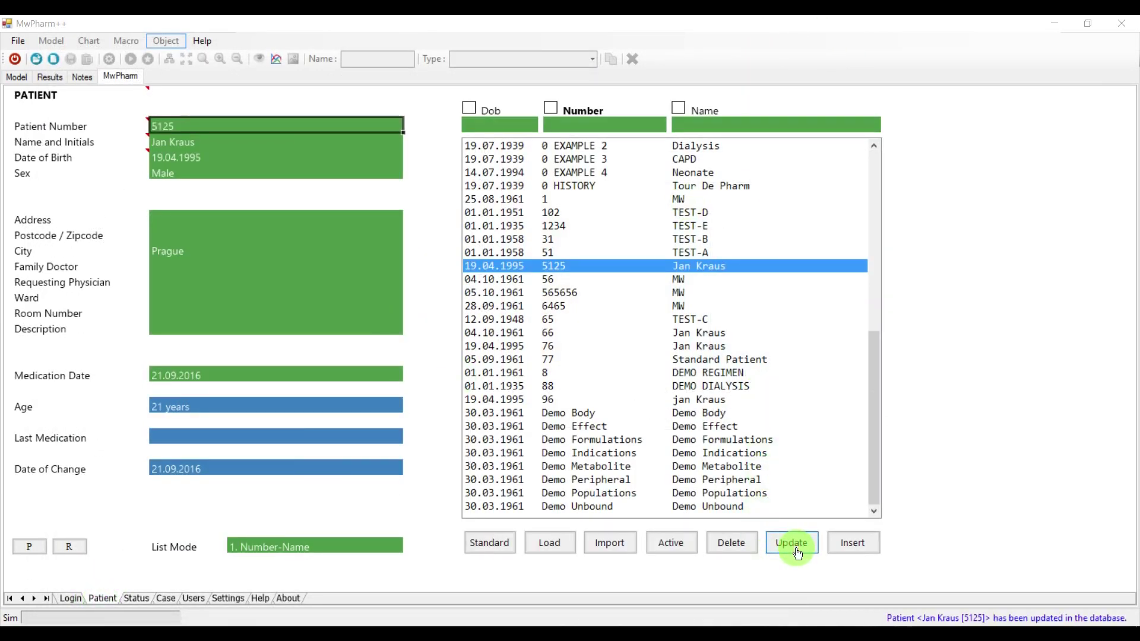